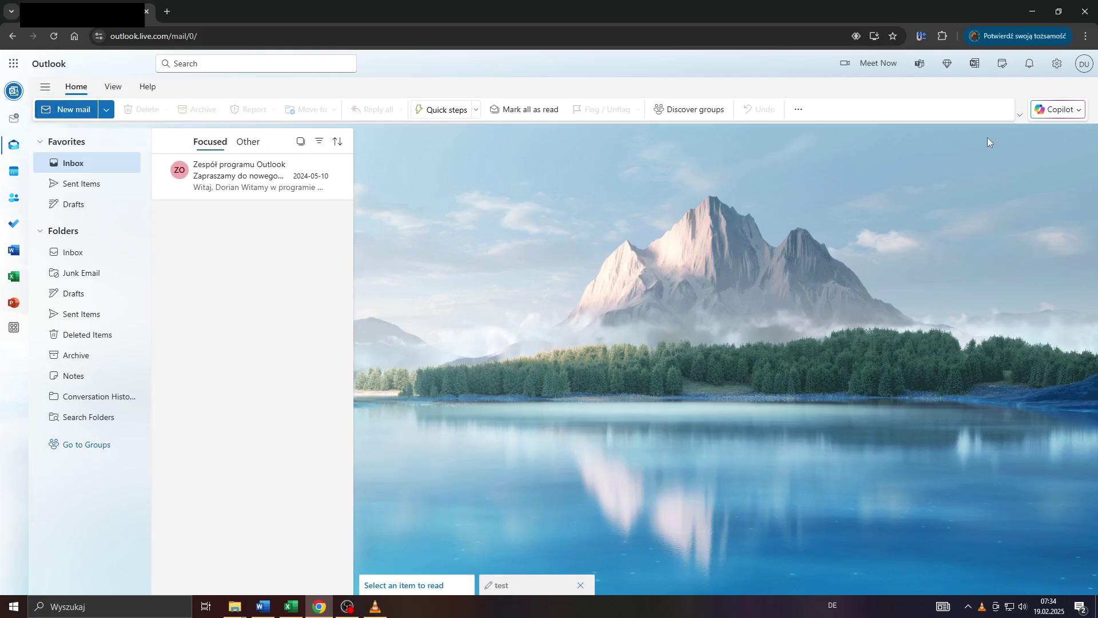
Open Settings to the General section's Language and time page.
left_click(1056, 64)
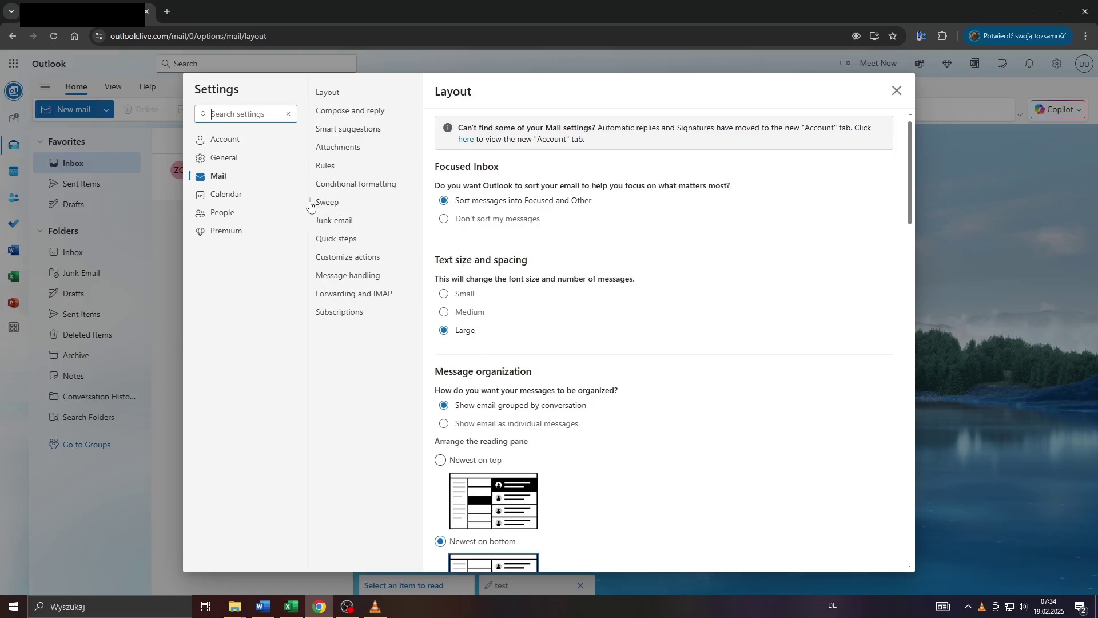
left_click(225, 158)
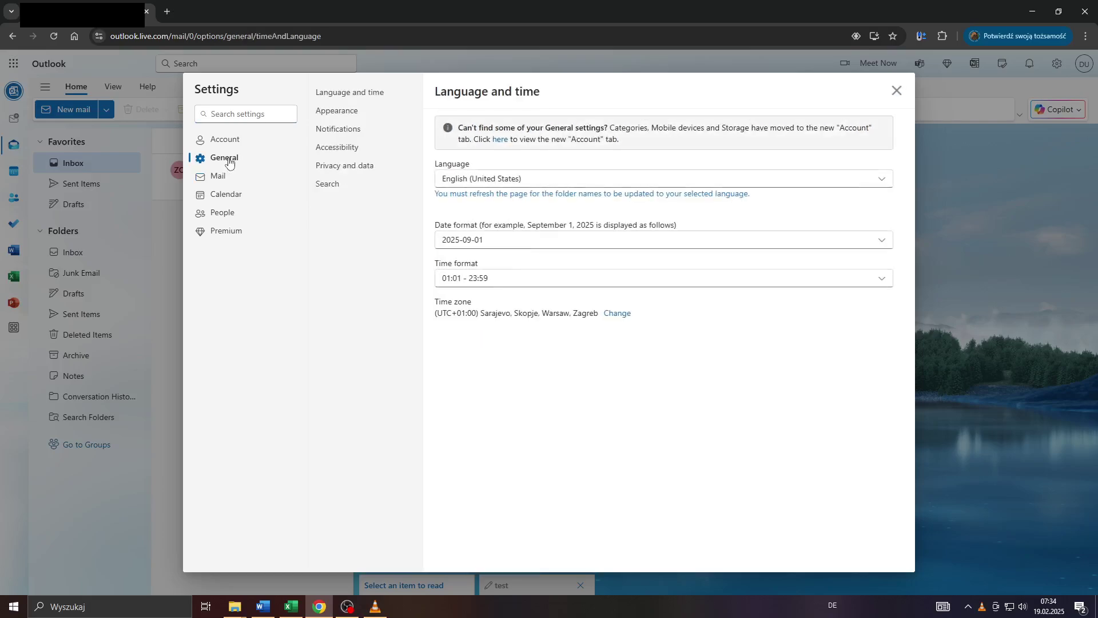
In Appearance, preview several Modern background images and save the purple bubbles one.
left_click(336, 110)
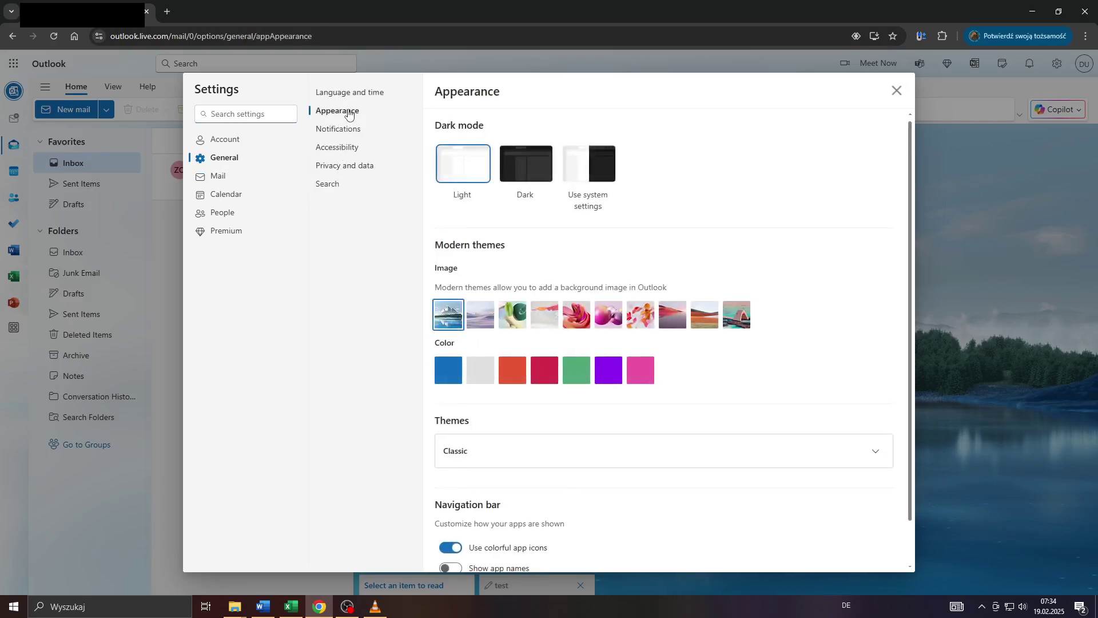
scroll(482, 137, "down", 1)
scroll(482, 137, "up", 1)
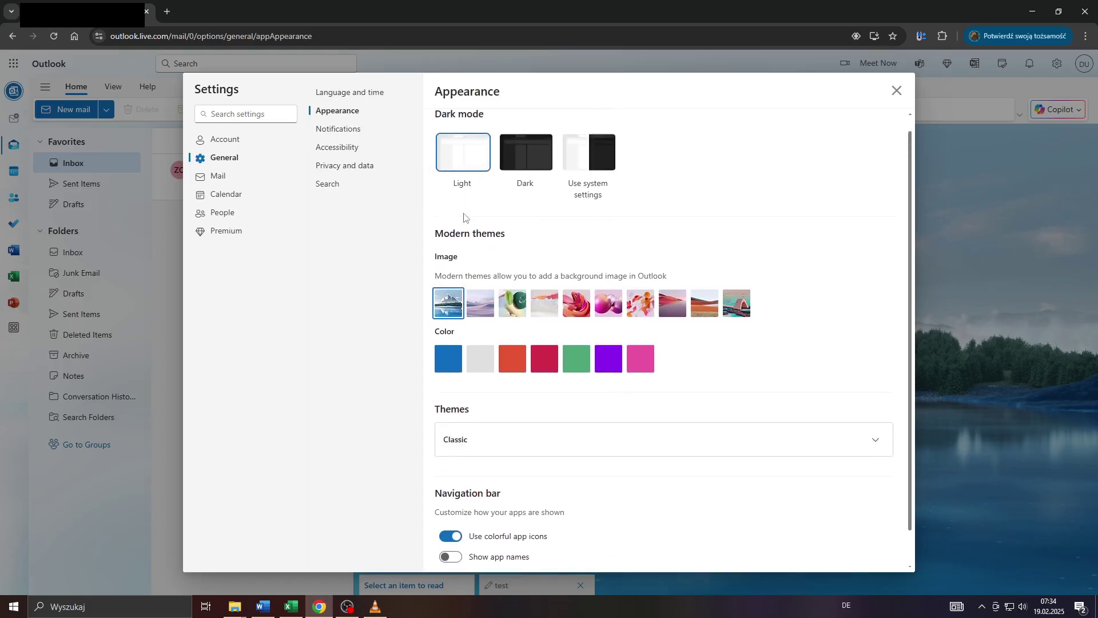
scroll(463, 206, "down", 1)
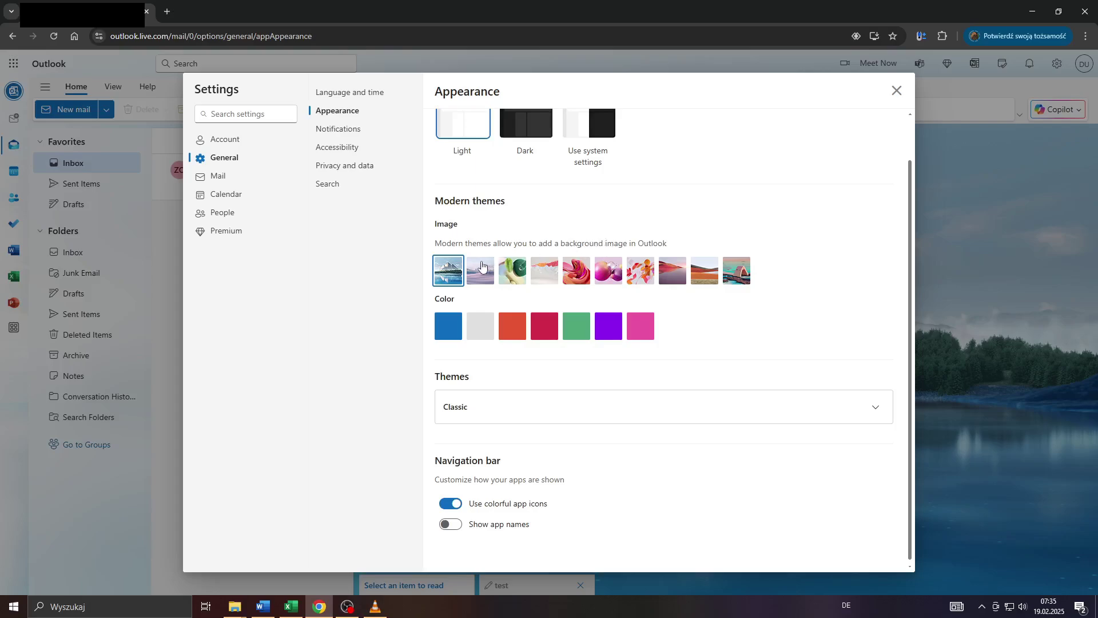
left_click(480, 270)
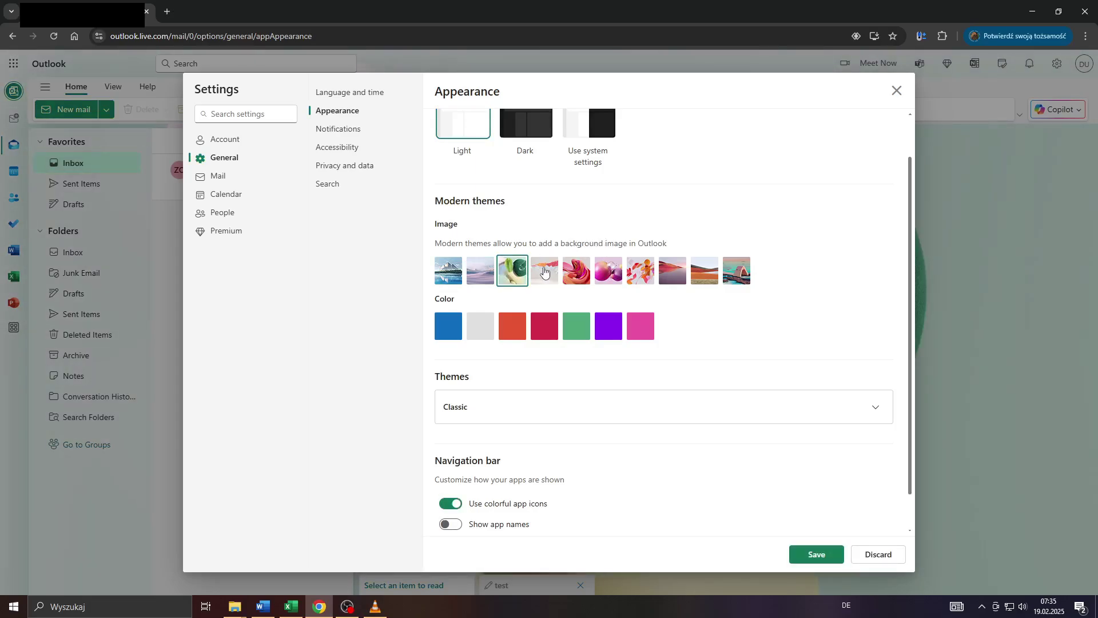
left_click(544, 271)
left_click(577, 271)
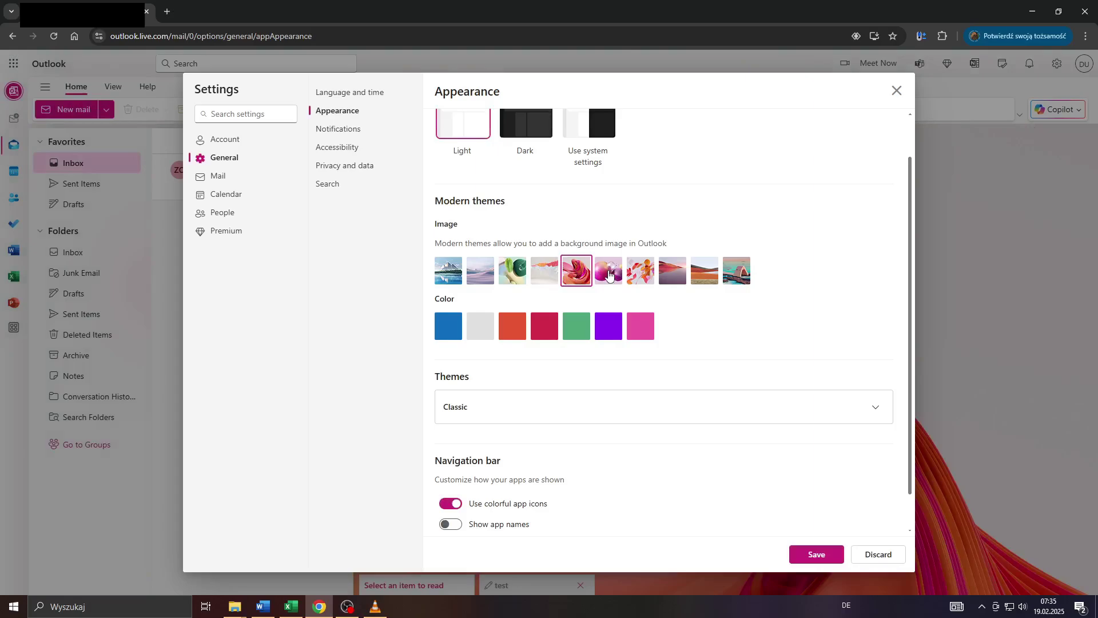
left_click(816, 554)
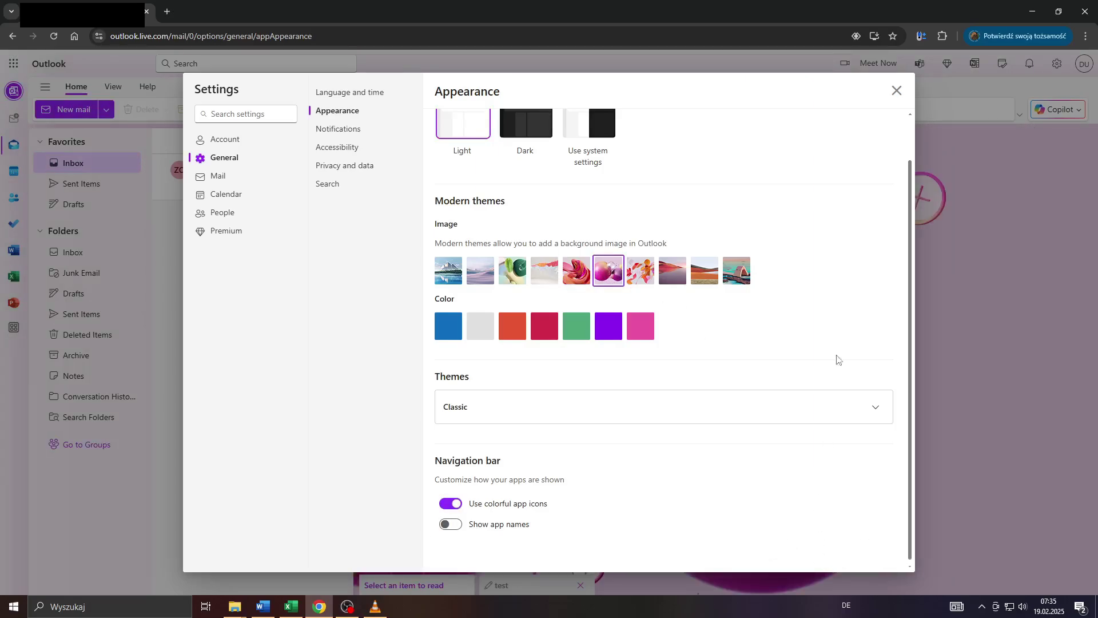
Close Settings, then reopen it at General > Appearance.
left_click(897, 90)
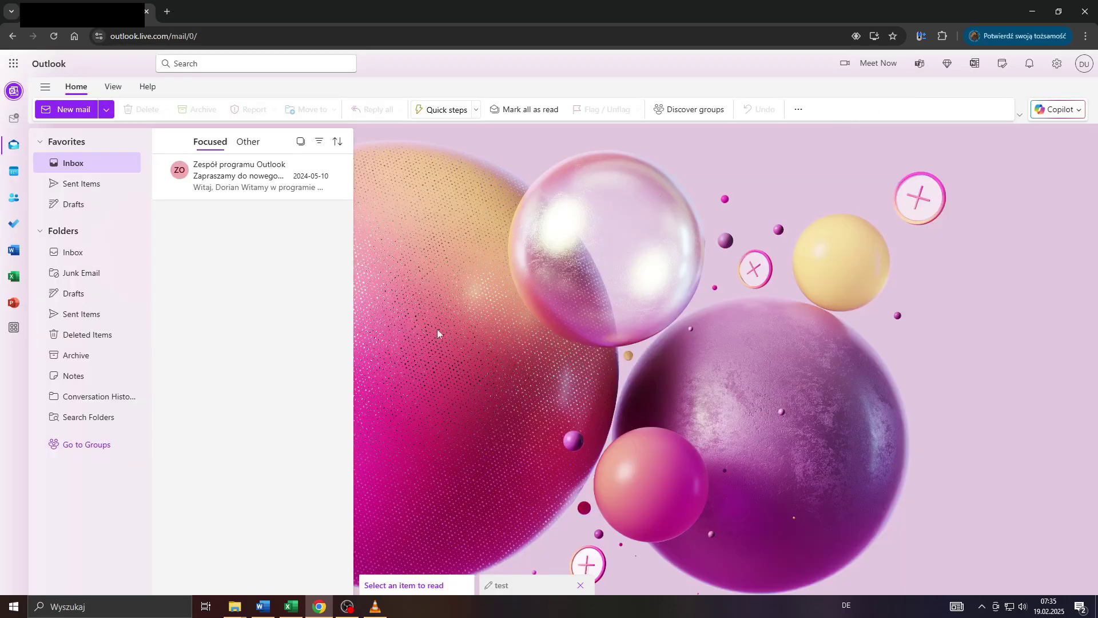
left_click(1057, 64)
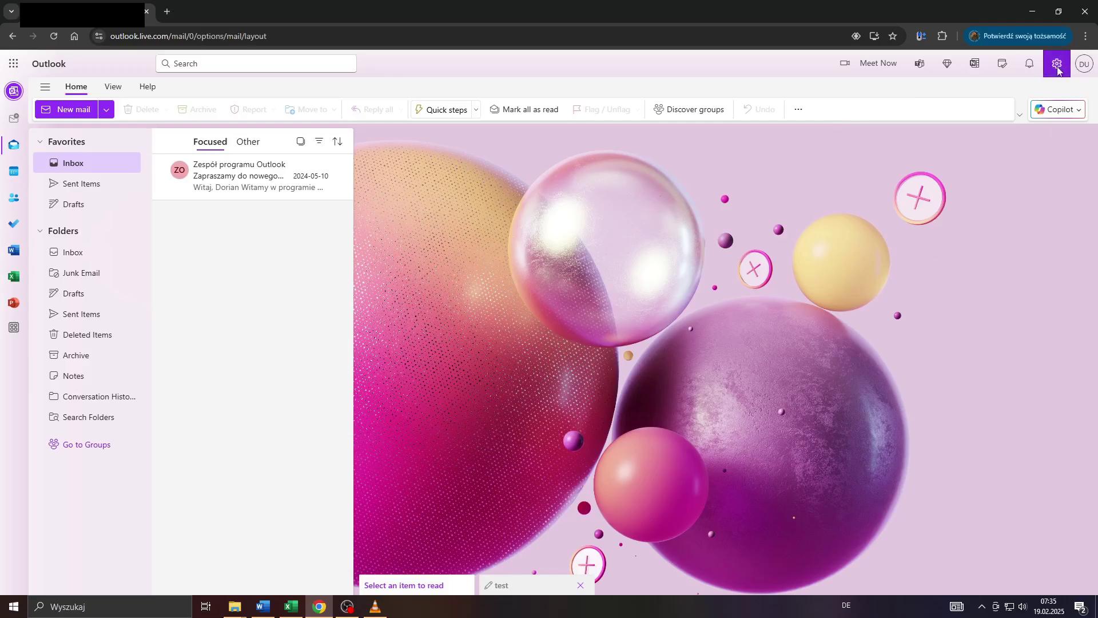
left_click(224, 157)
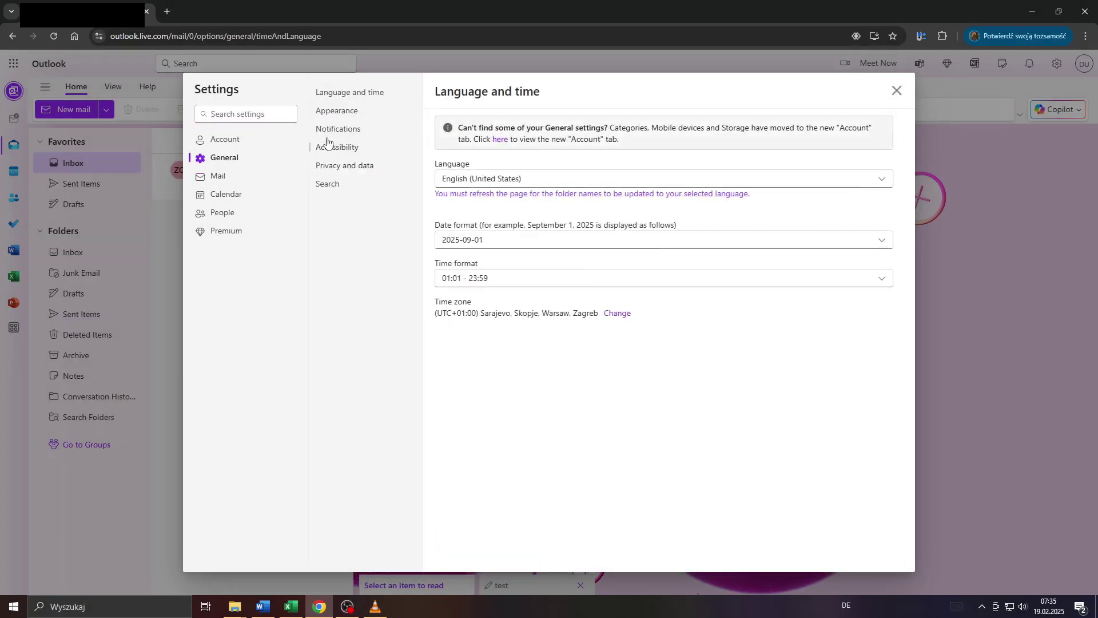
left_click(336, 109)
scroll(515, 326, "down", 1)
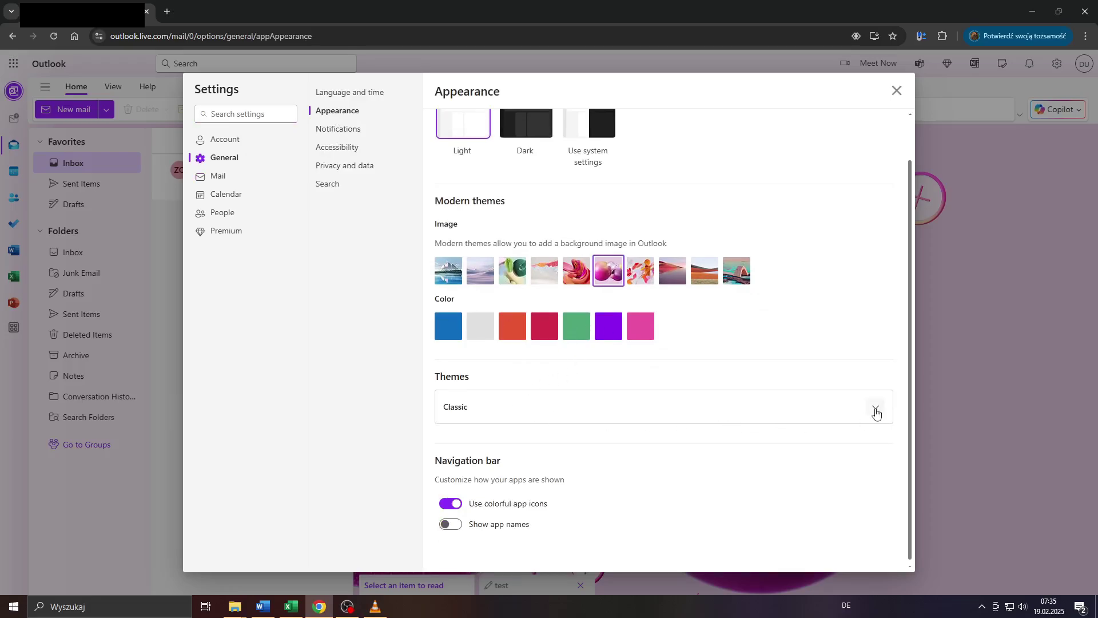
Save the Lego-brick tile from Classic Themes as the theme and close Settings.
left_click(875, 407)
scroll(772, 411, "down", 2)
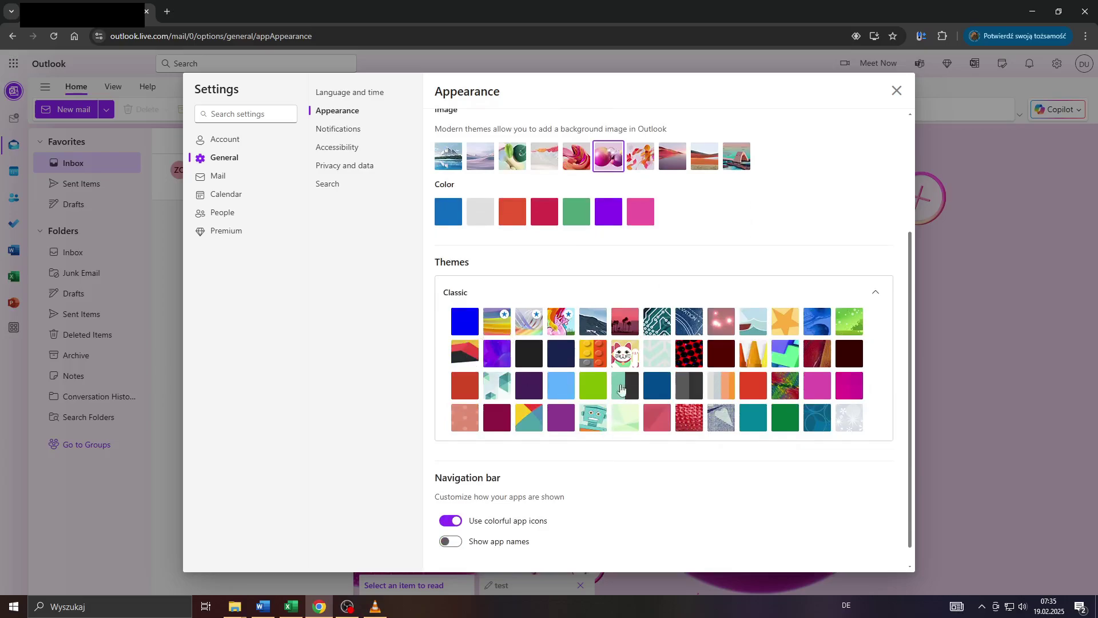
left_click(592, 353)
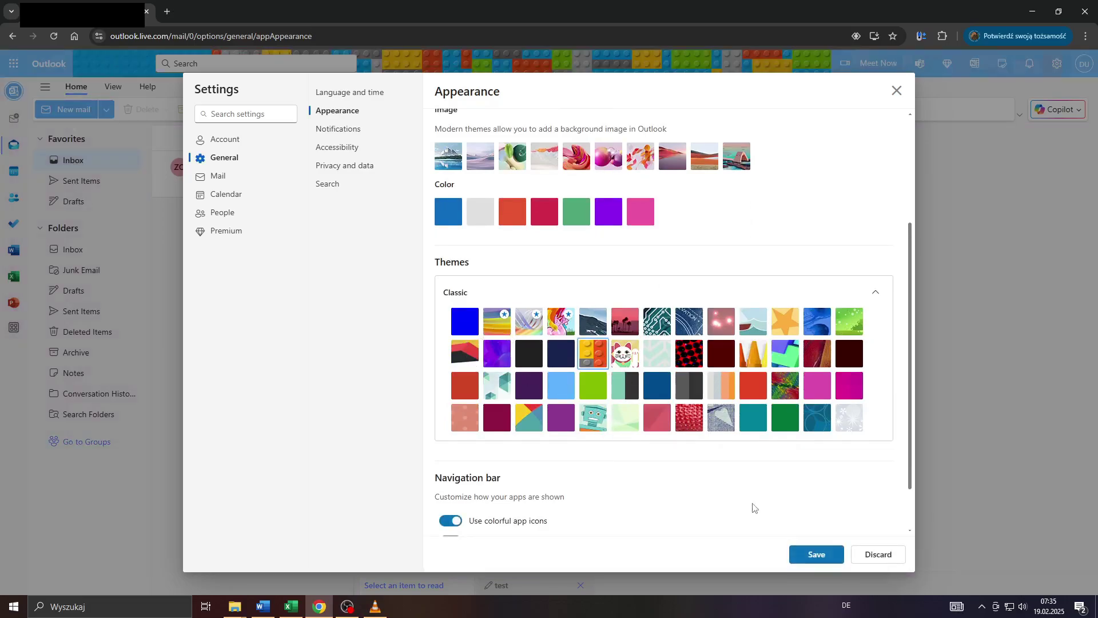
left_click(809, 556)
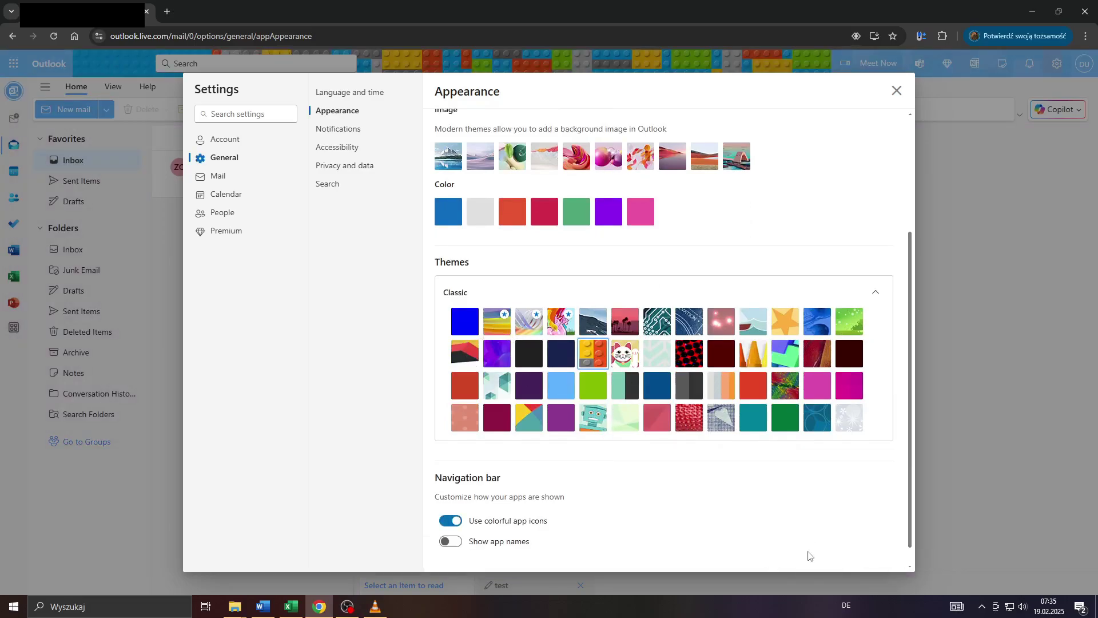
left_click(896, 90)
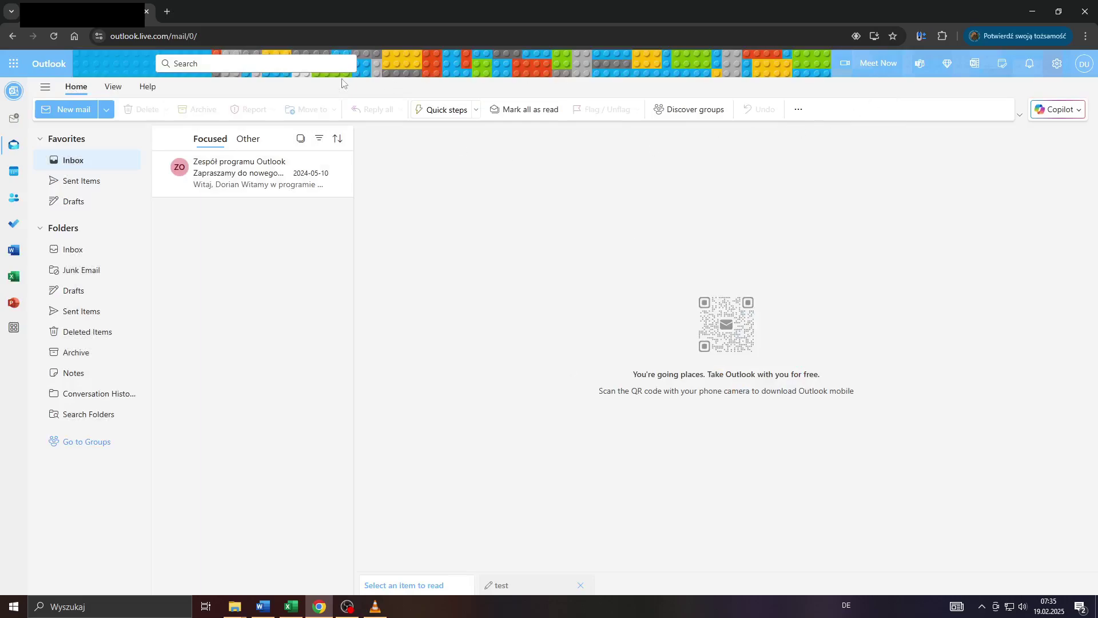